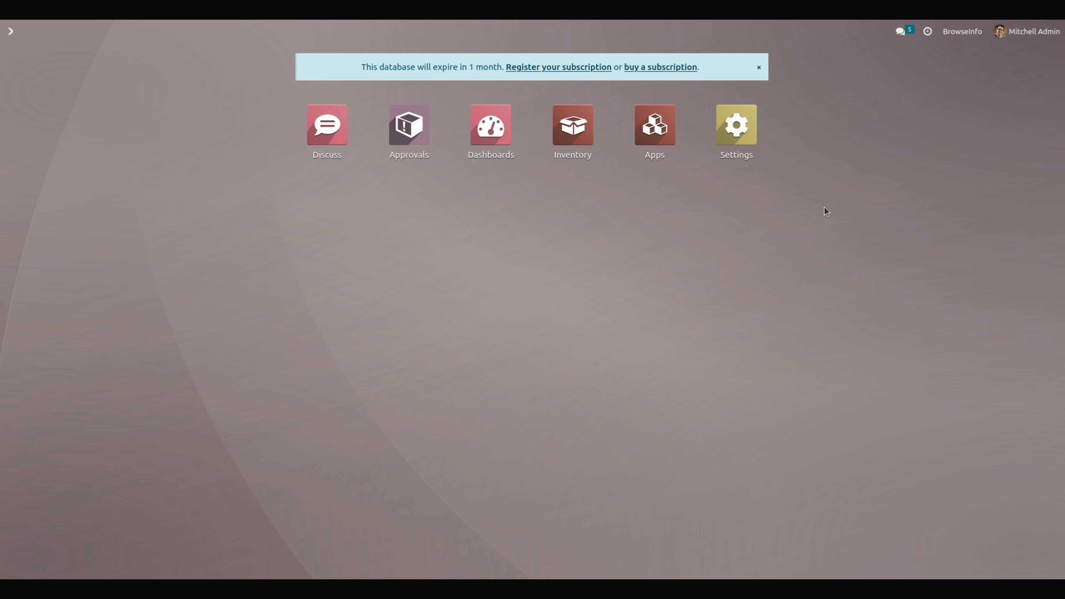
Step: Examine the access rights of the demo user and the administrator user in the user settings
left_click(741, 131)
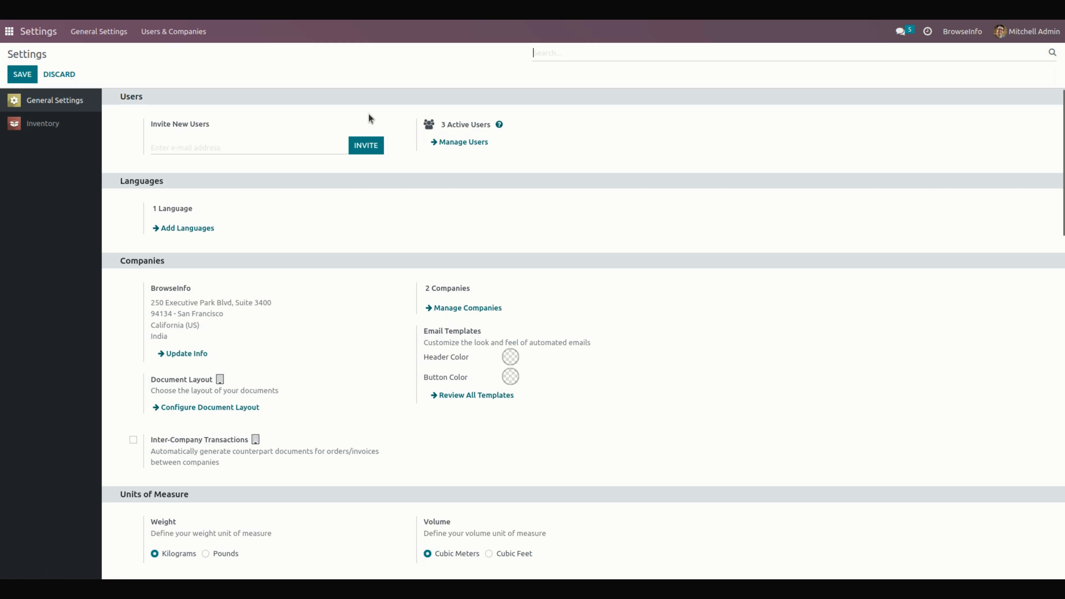
left_click(172, 31)
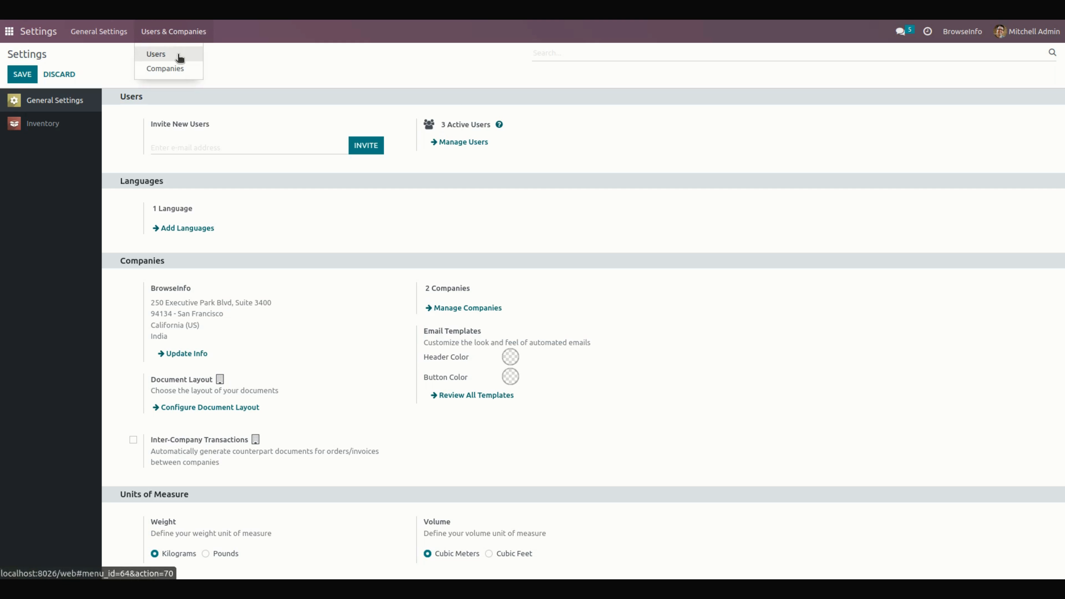
left_click(177, 55)
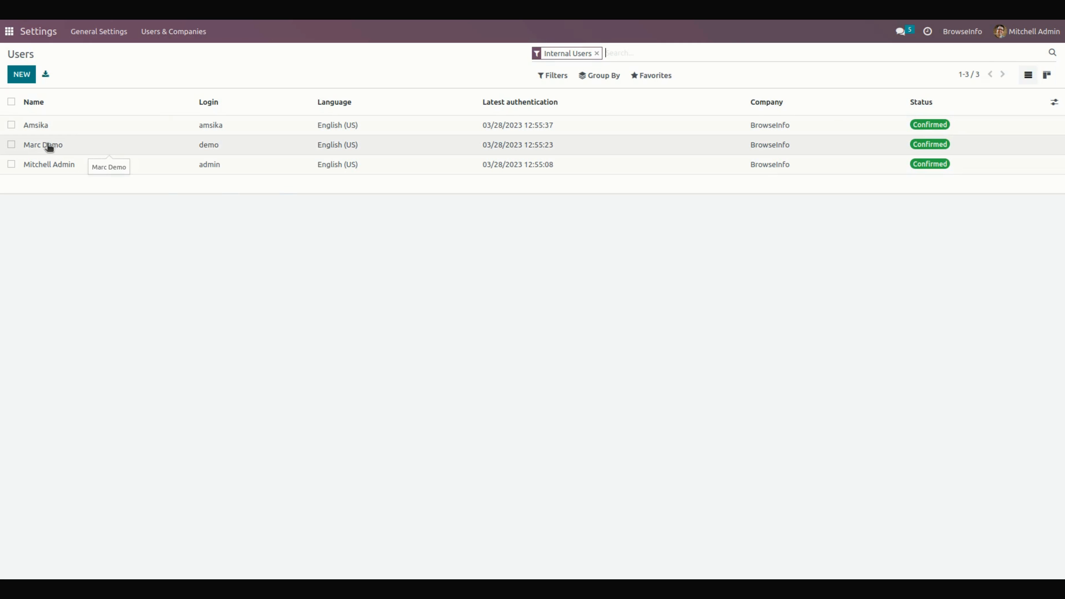
left_click(59, 145)
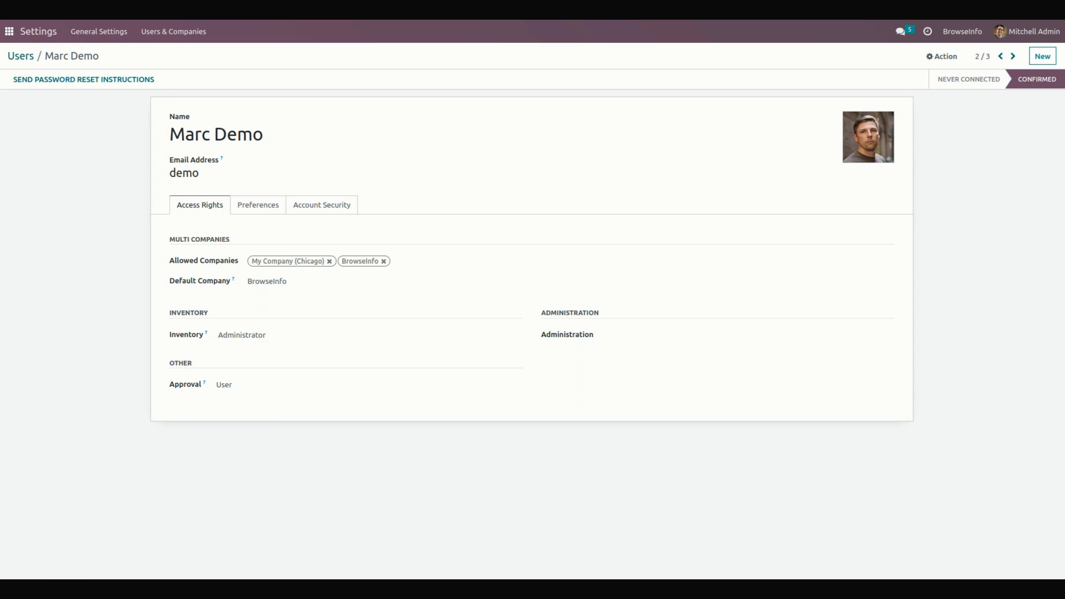
left_click(23, 57)
left_click(121, 165)
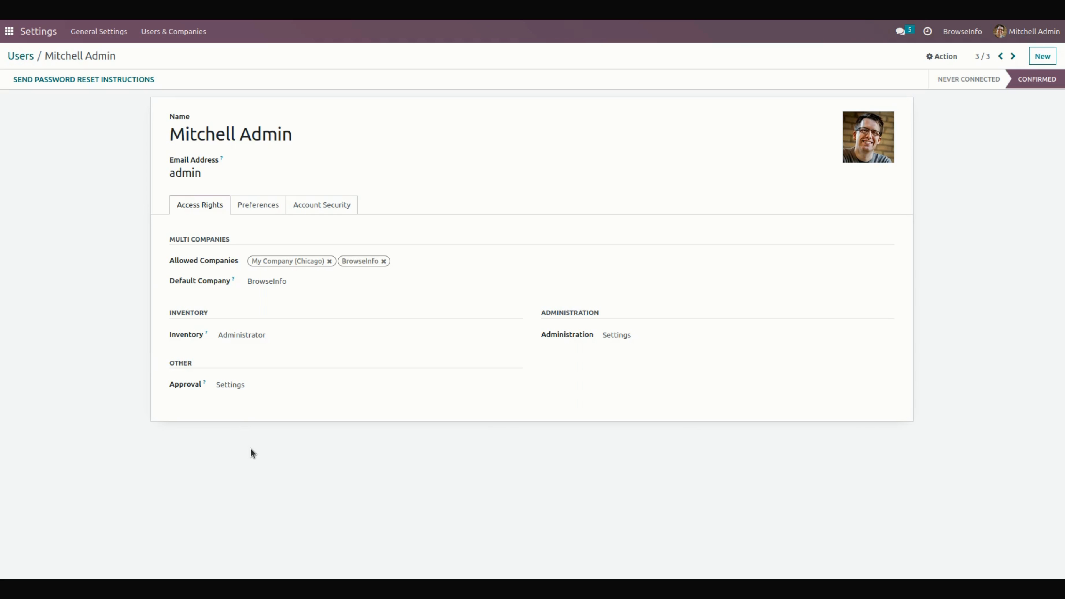
Step: Examine the options, approvers and mail notification templates of the IT Equipments approval type
left_click(9, 31)
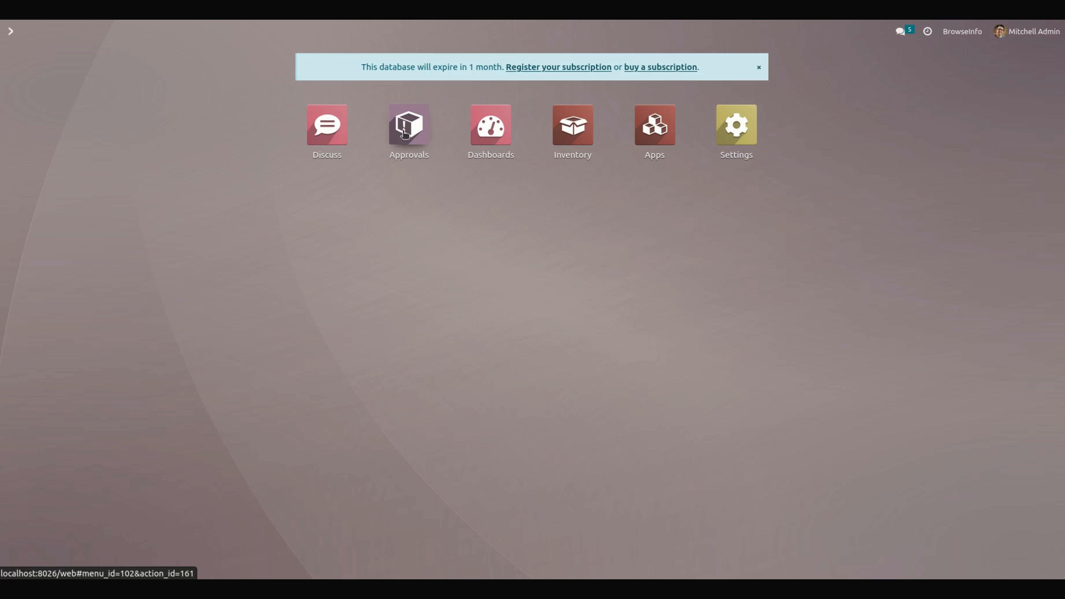
left_click(404, 134)
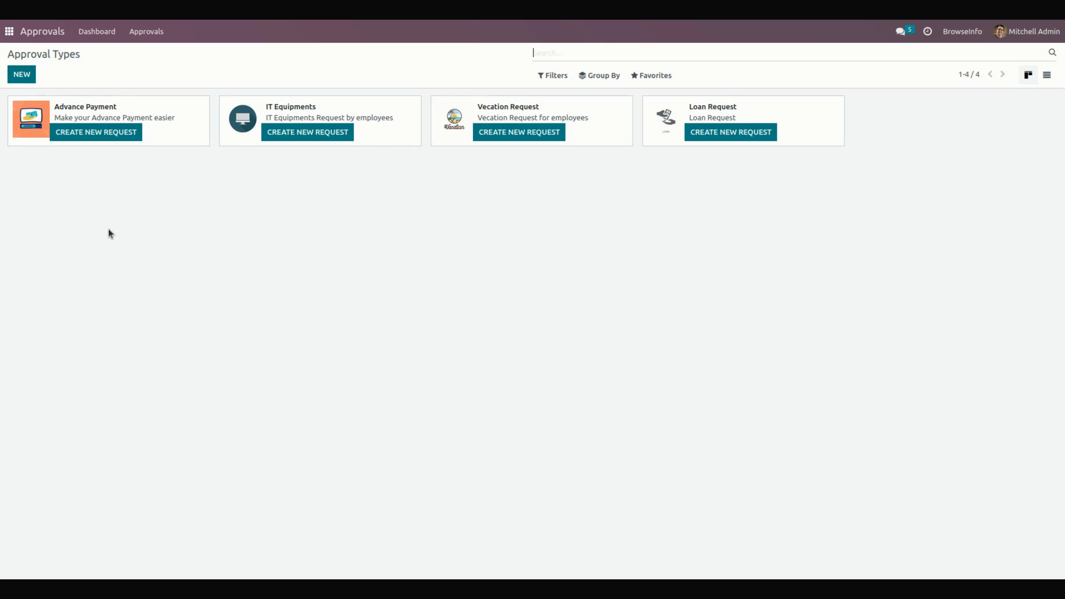
left_click(298, 107)
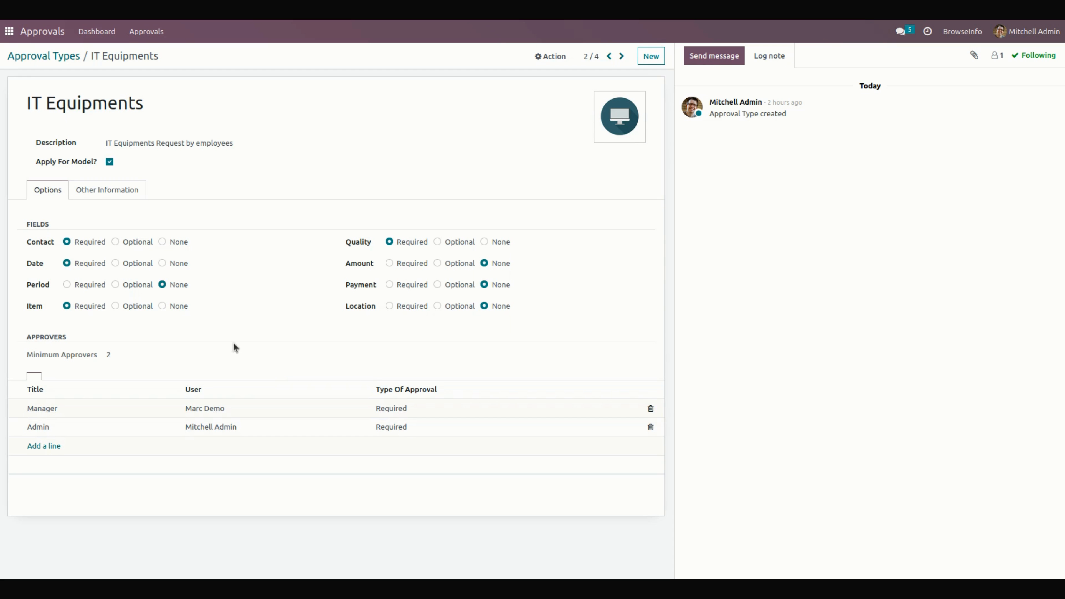
left_click(127, 190)
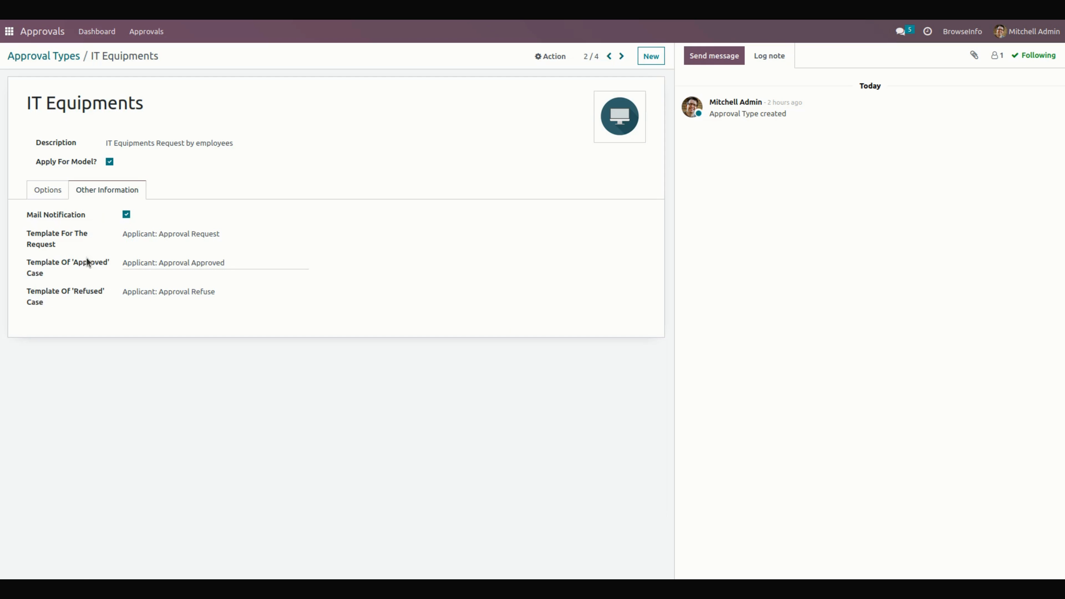
left_click(39, 189)
left_click(102, 190)
Step: Toggle Apply For Model off and back on for IT Equipments, save the type and return to the approval types
left_click(109, 162)
left_click(109, 162)
left_click(102, 190)
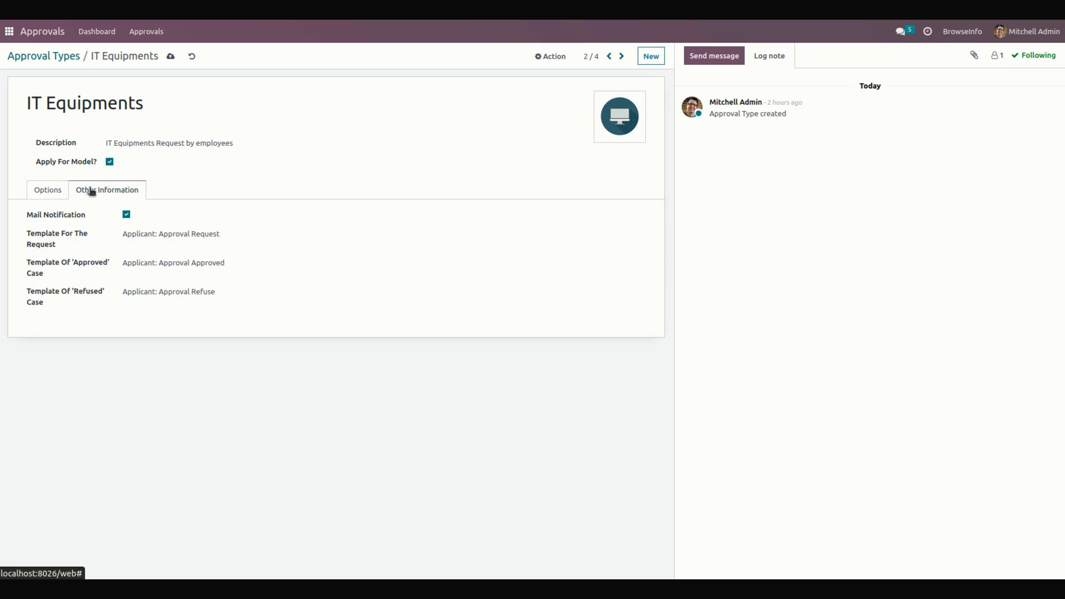
left_click(48, 196)
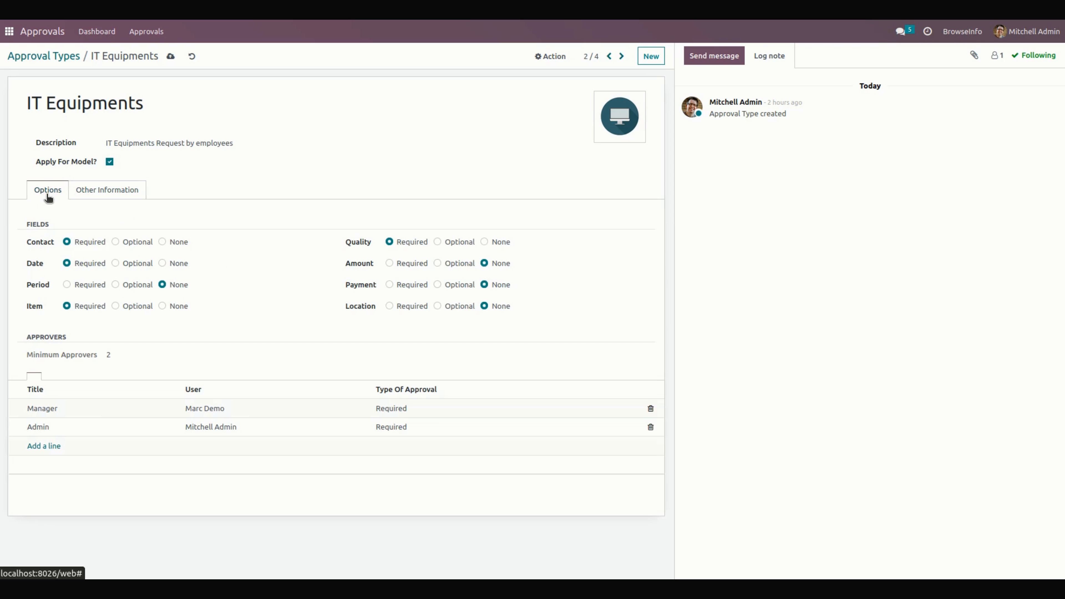
left_click(170, 56)
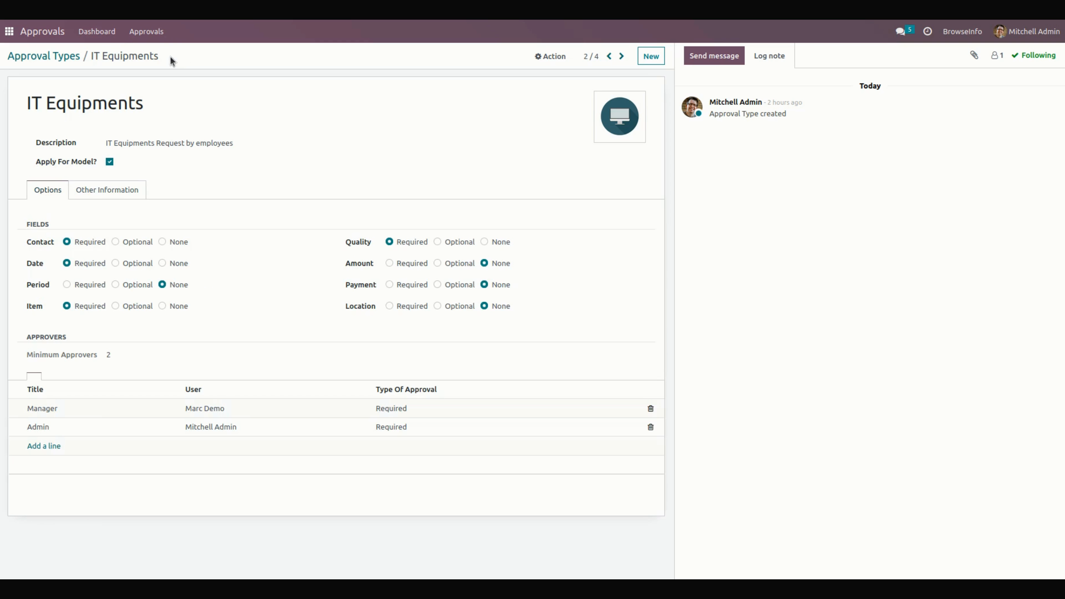
left_click(37, 54)
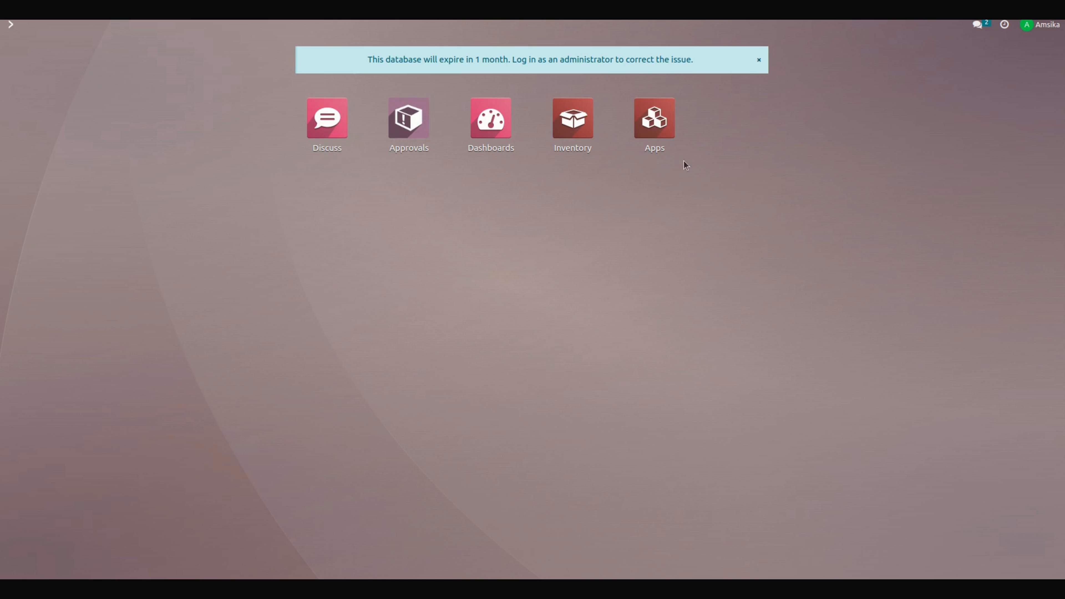
Step: In the employee's session, create an IT Equipments approval request titled "Custody - Lap"
left_click(421, 132)
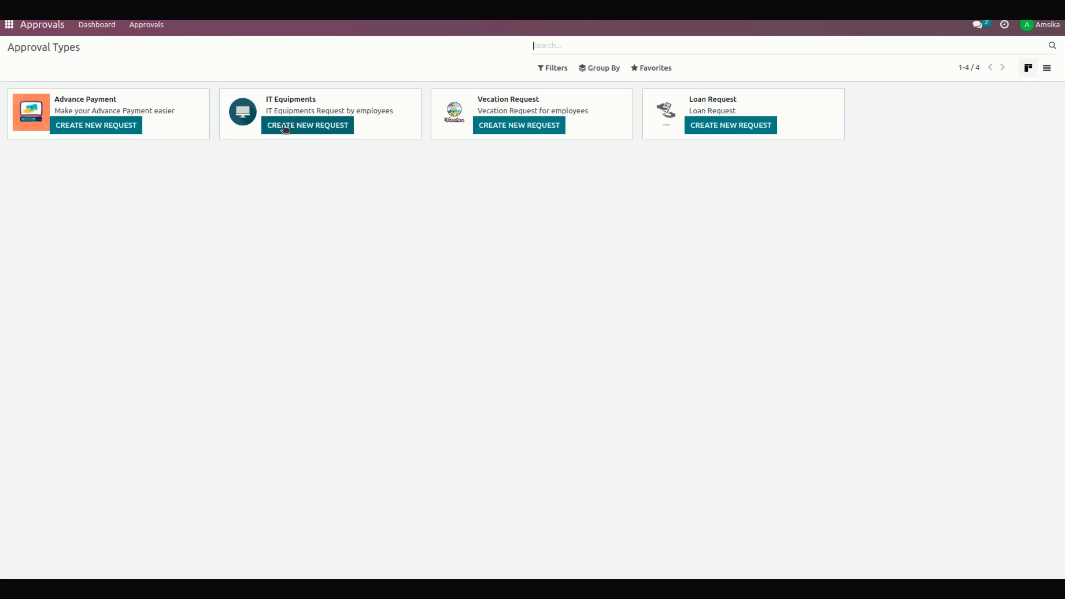
left_click(310, 131)
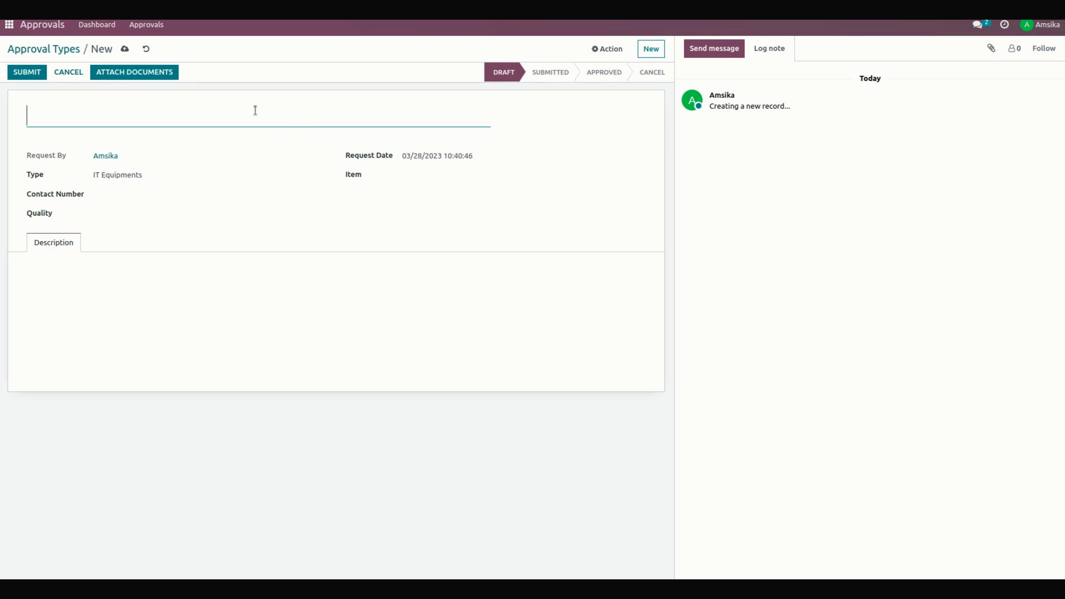
type("Cusody - Lap")
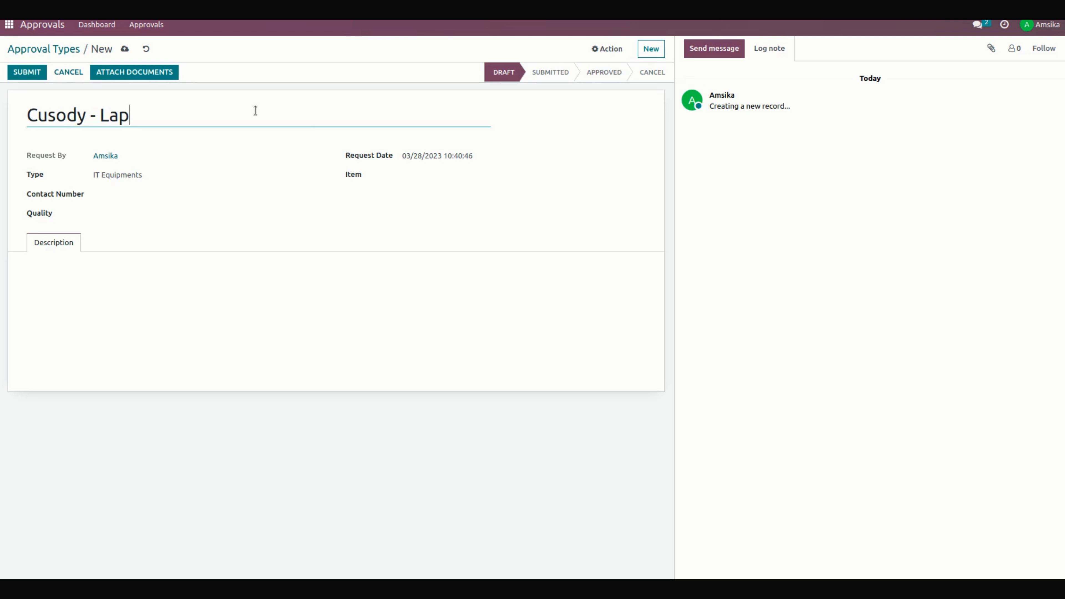
left_click(54, 116)
type("t")
Step: Fill in the request's contact number and set its quality to 1
left_click(141, 195)
type("897596132")
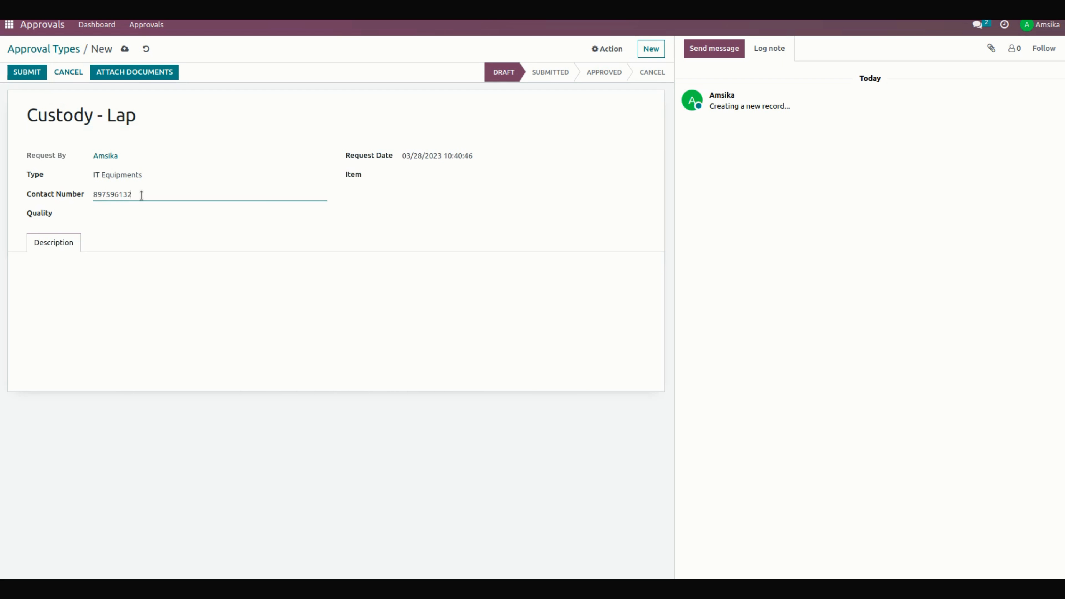
left_click(158, 211)
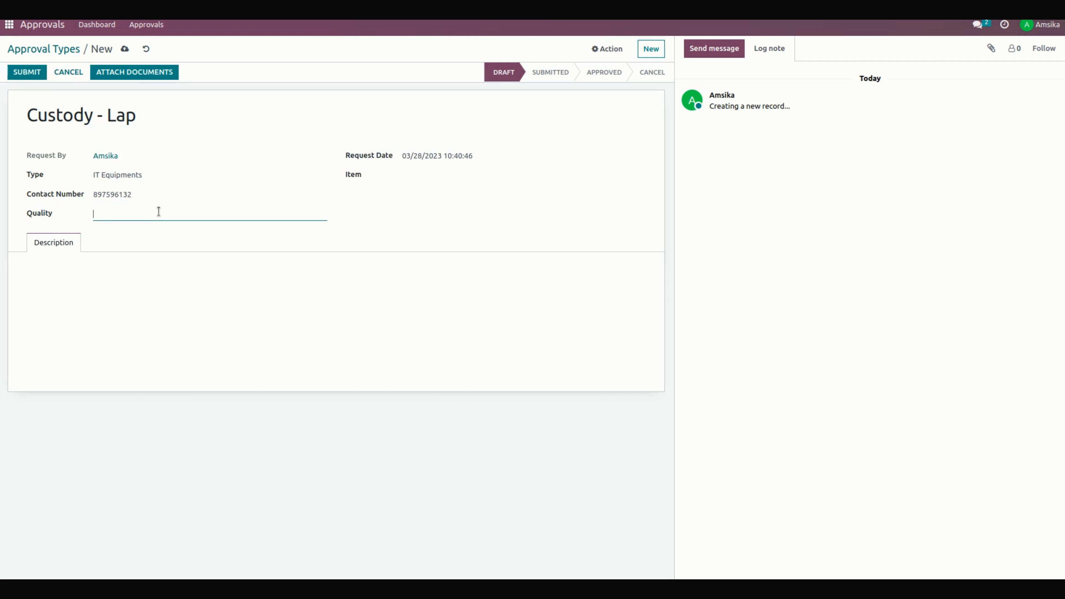
type("1")
Step: Choose Office Laptop as the item of the request
left_click(459, 174)
type("l")
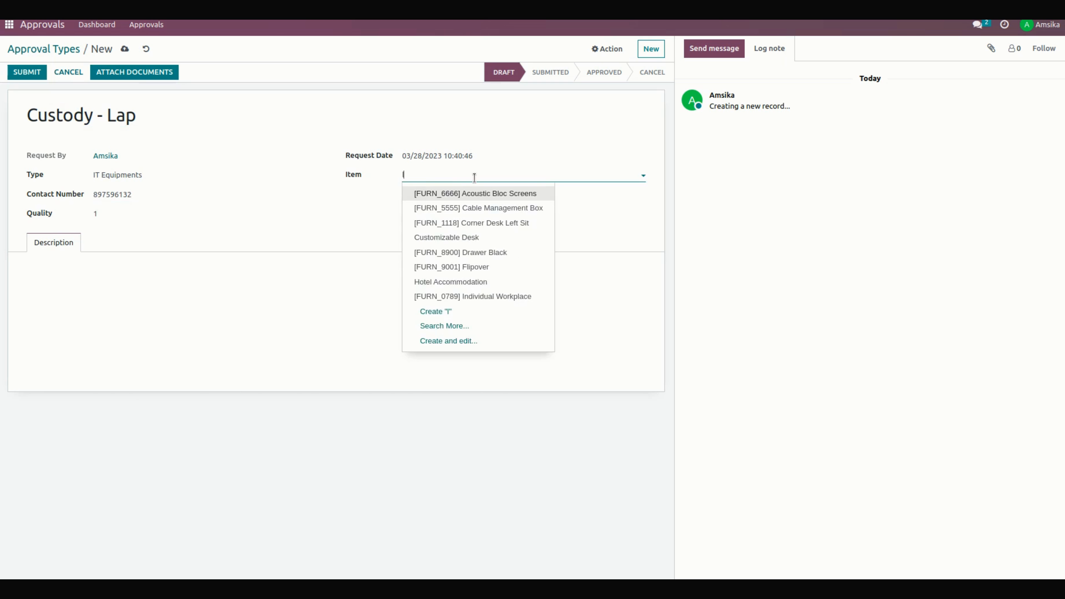
type("ap")
left_click(476, 192)
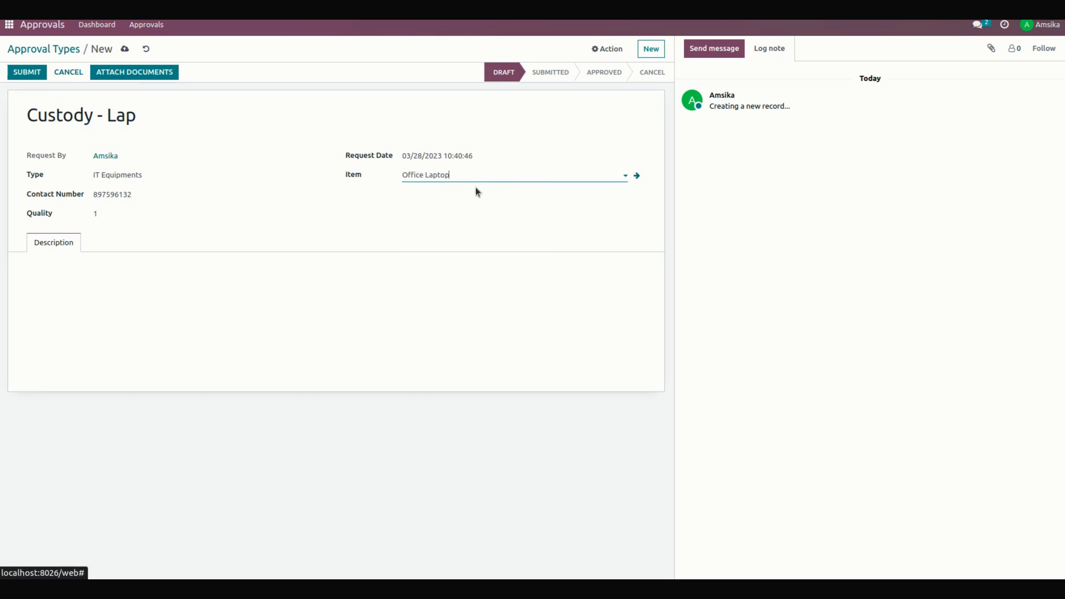
Step: Describe the request with "Respected mam," and "Need lap as custody" on separate lines, and submit it
left_click(130, 274)
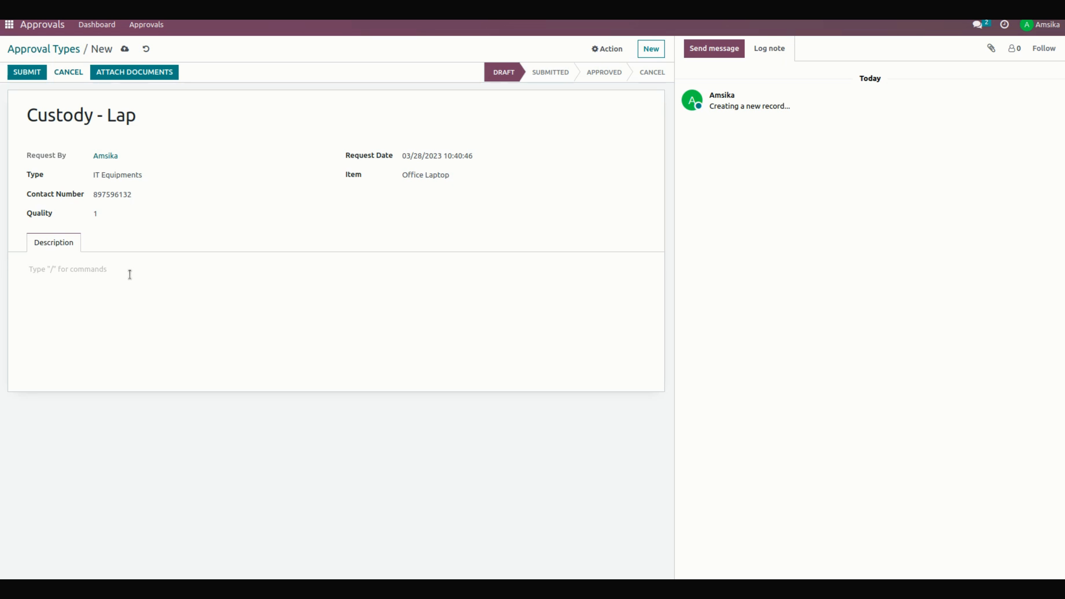
type("Respected mam,")
key("Return")
type("Need lap as custody")
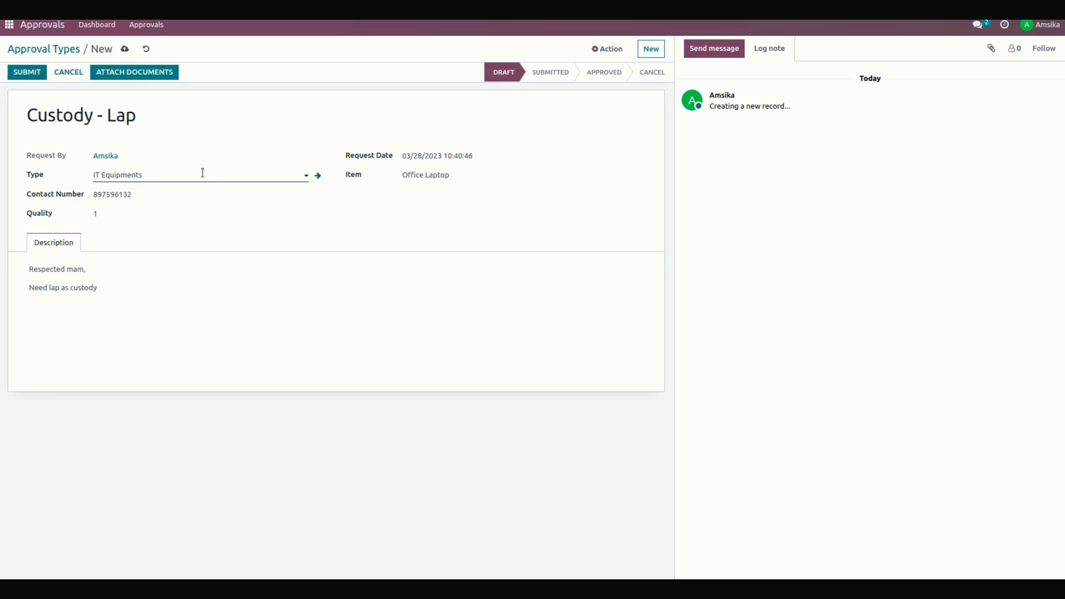
left_click(36, 73)
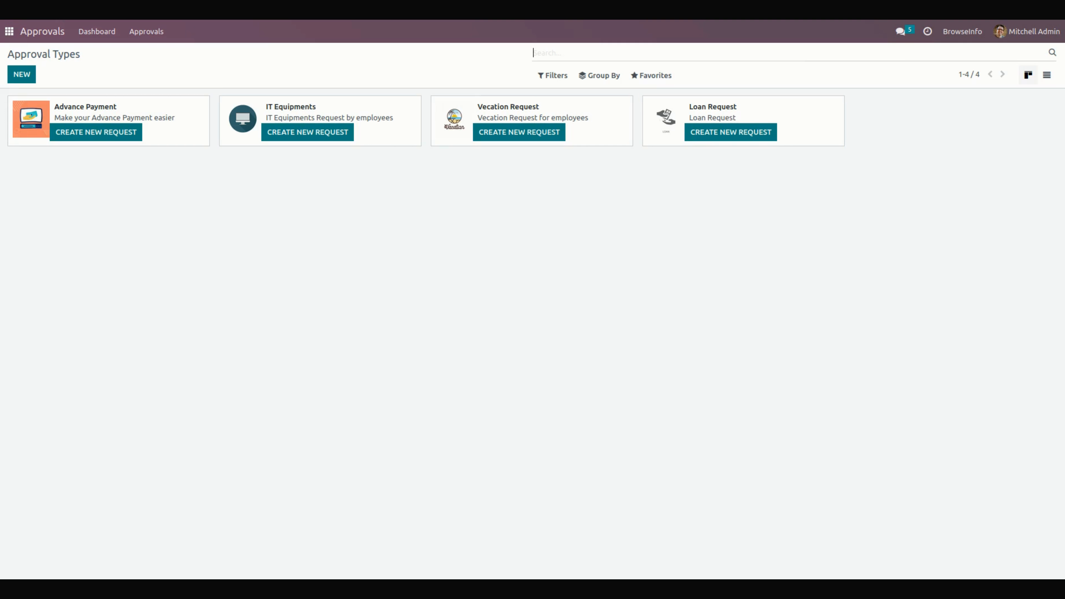
Step: Switch to the manager's session and open the "Custody - Lap" request from the approvals to review
left_click(87, 113)
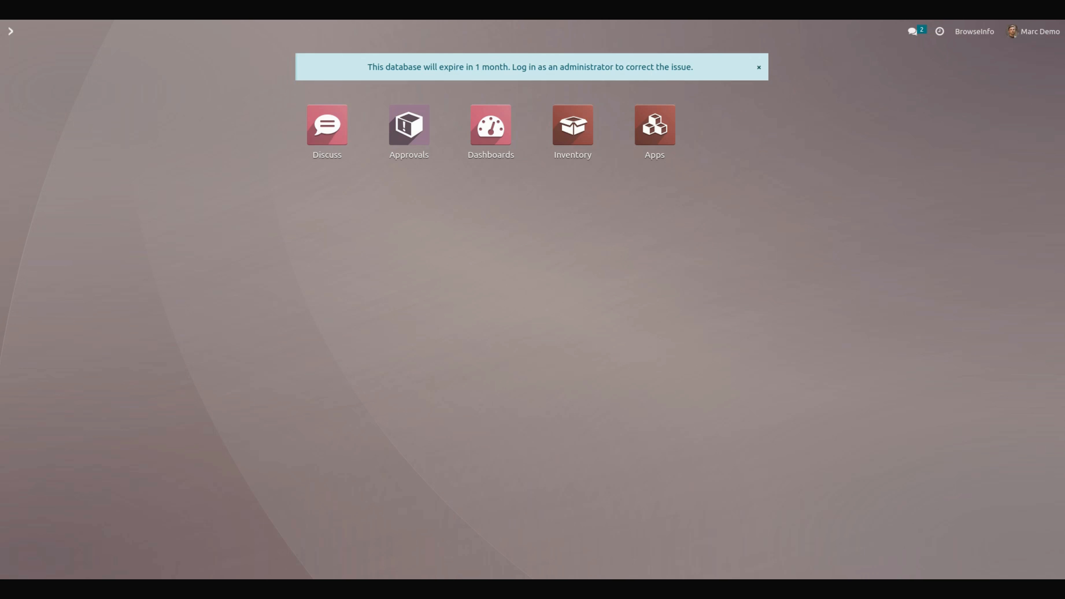
left_click(421, 136)
left_click(143, 38)
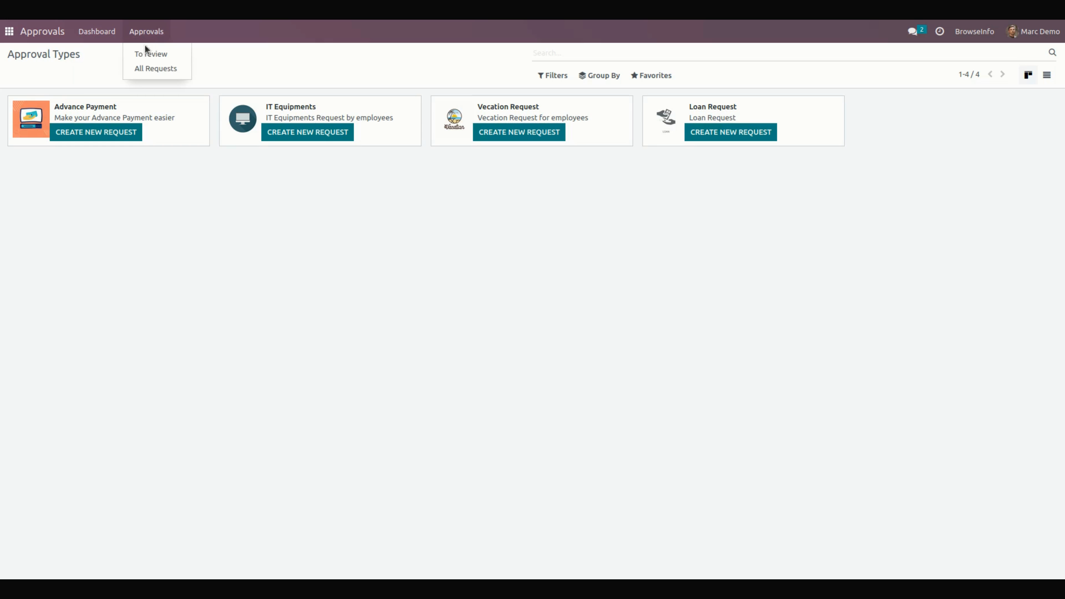
left_click(152, 57)
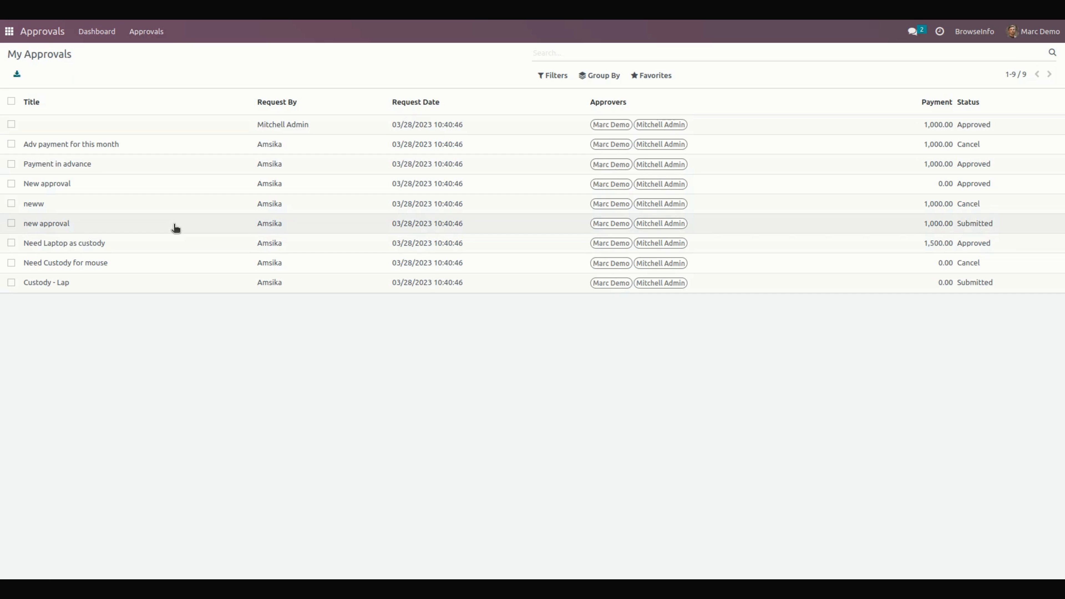
left_click(202, 289)
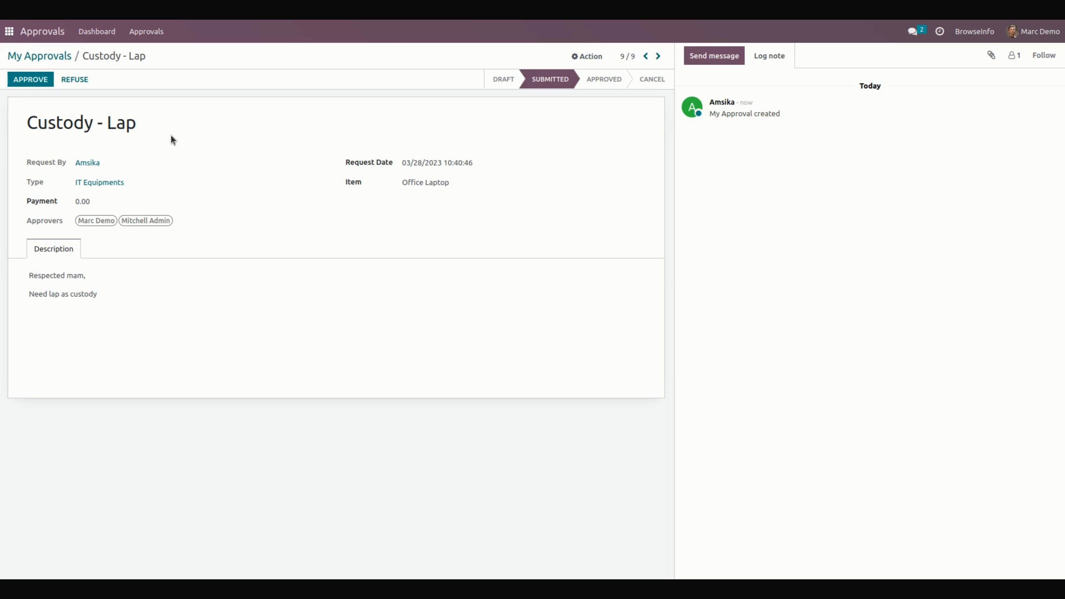
Step: Return to the review list, reopen the "Custody - Lap" request and approve it as the manager
left_click(38, 57)
left_click(154, 38)
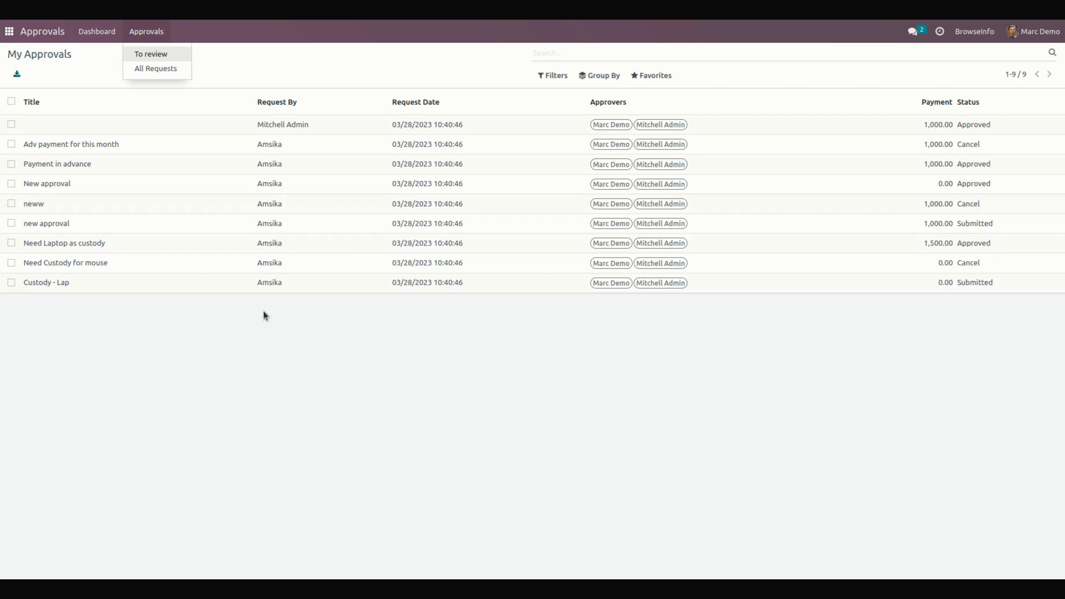
left_click(295, 378)
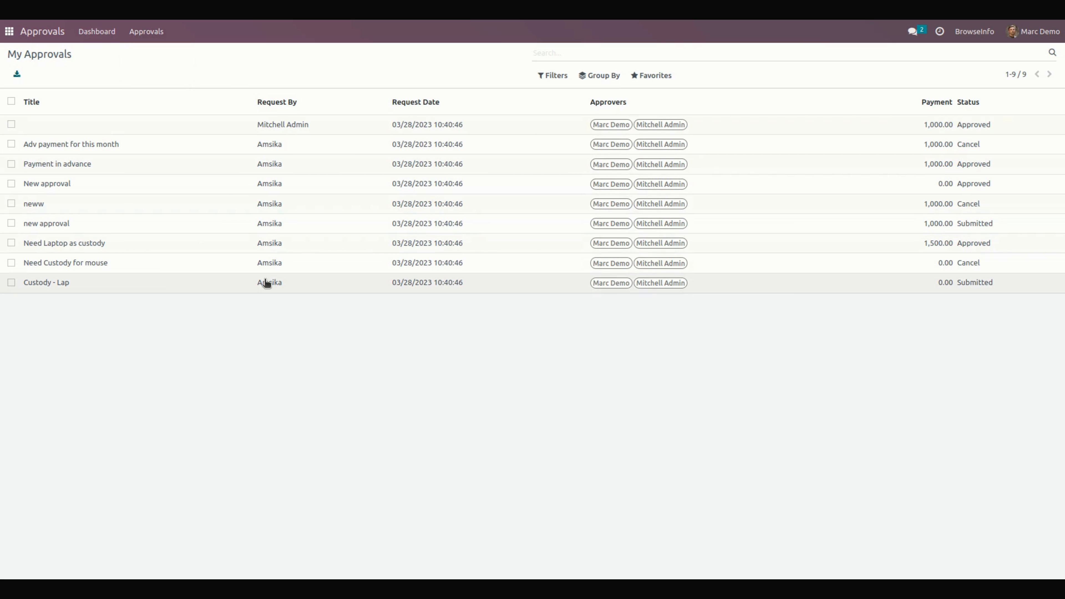
left_click(155, 287)
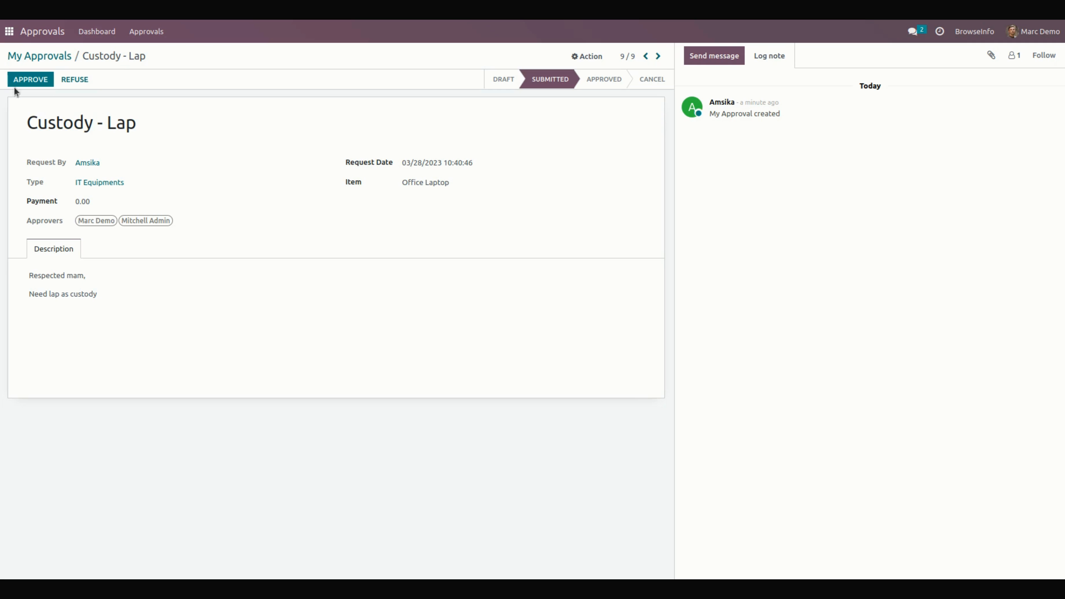
left_click(36, 81)
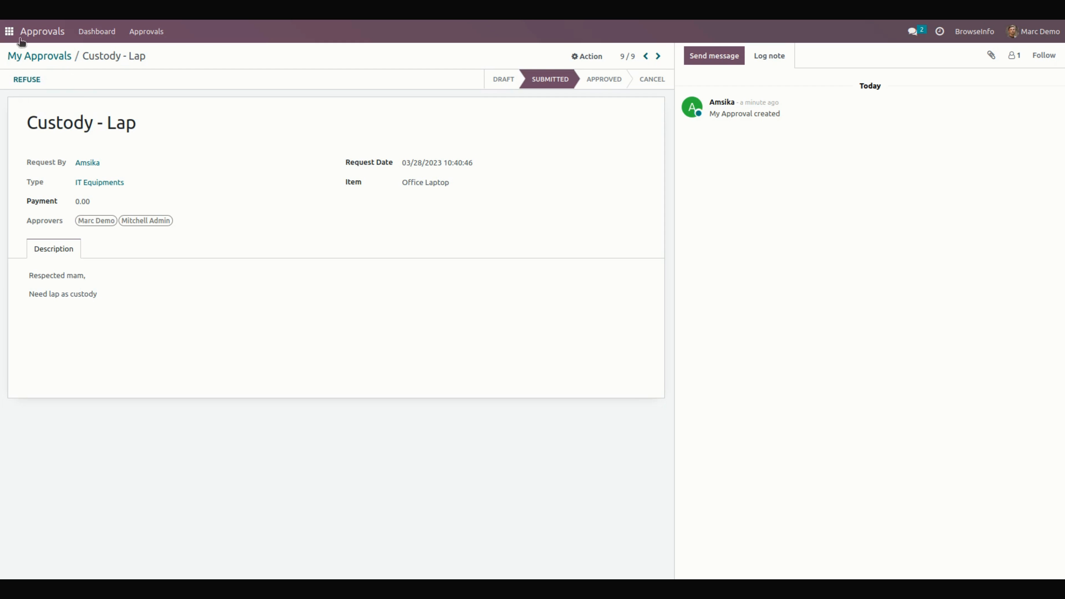
Step: Switch to the administrator's session and approve the "Custody - Lap" request from the approvals to review
left_click(0, 31)
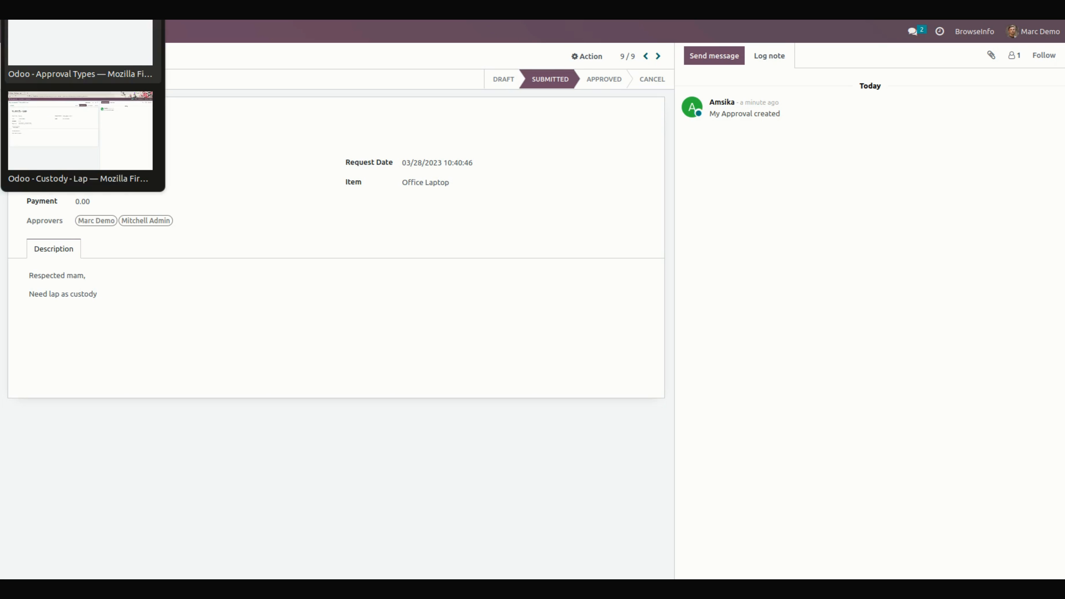
left_click(109, 21)
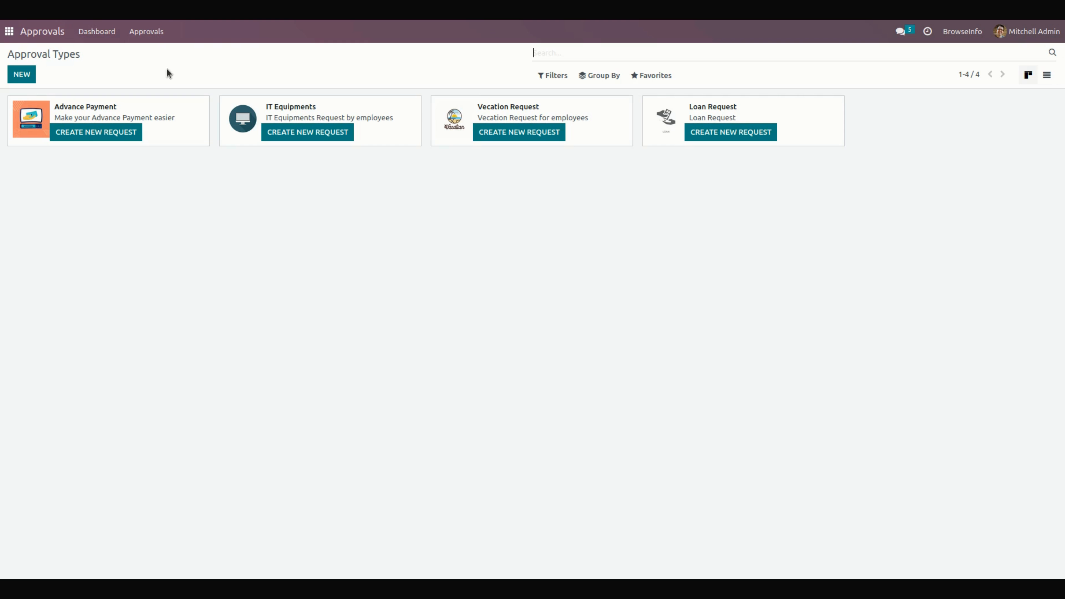
left_click(152, 33)
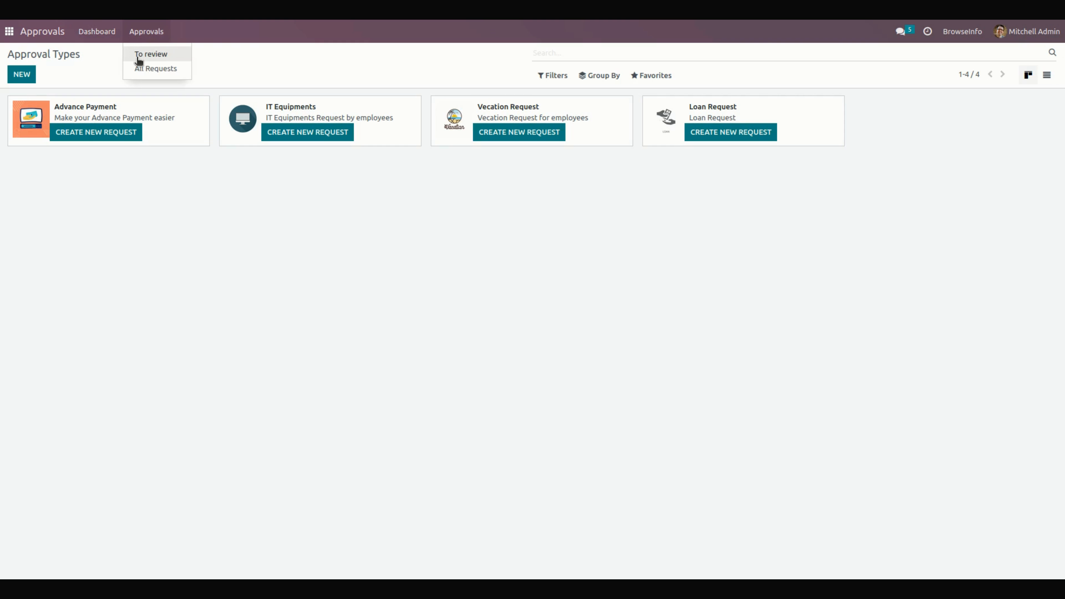
left_click(167, 59)
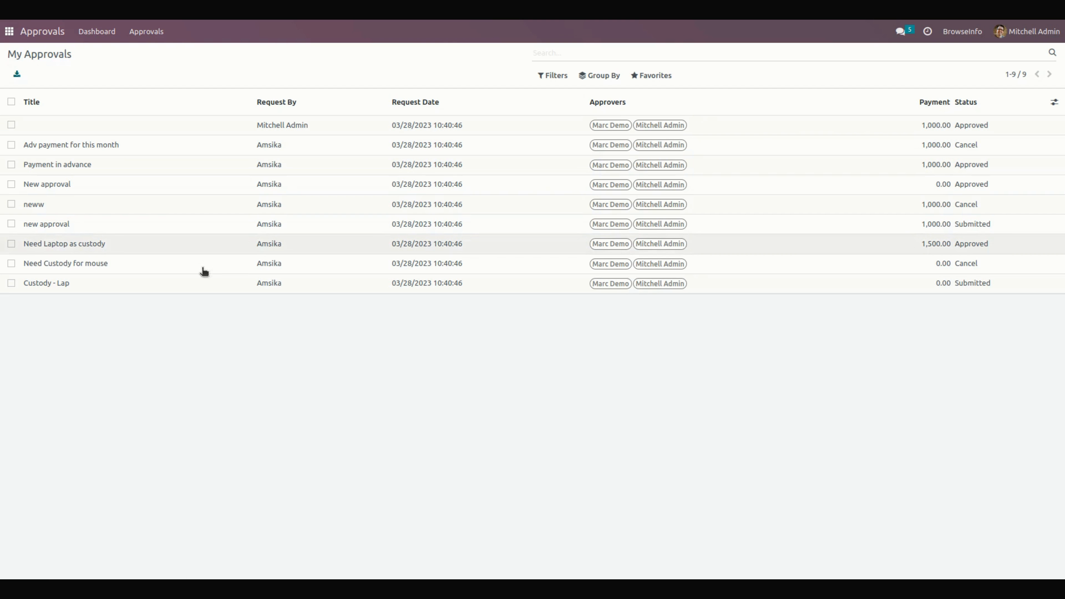
left_click(190, 284)
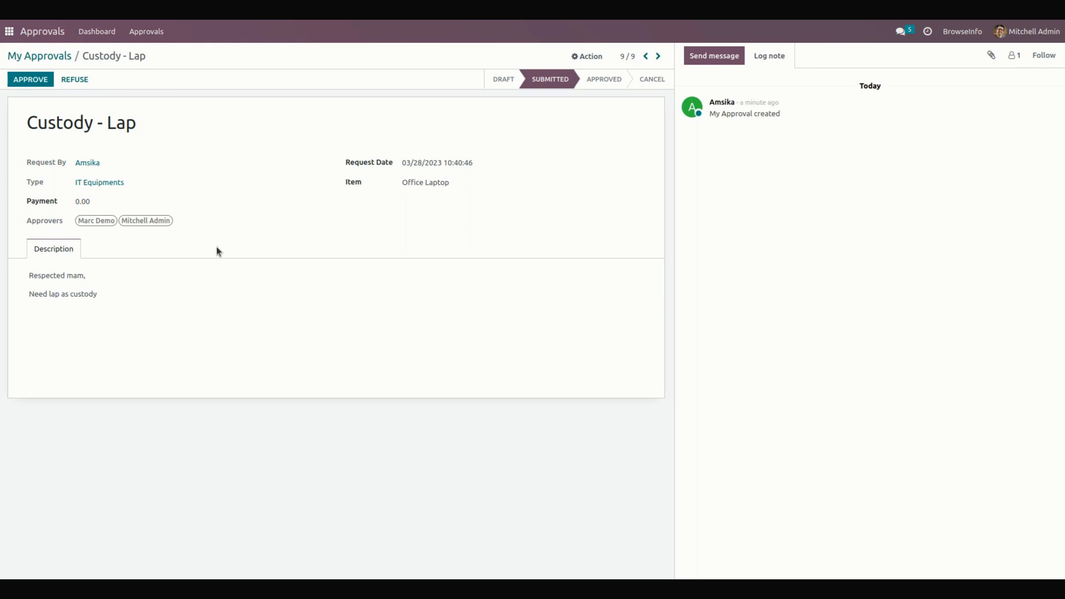
left_click(40, 81)
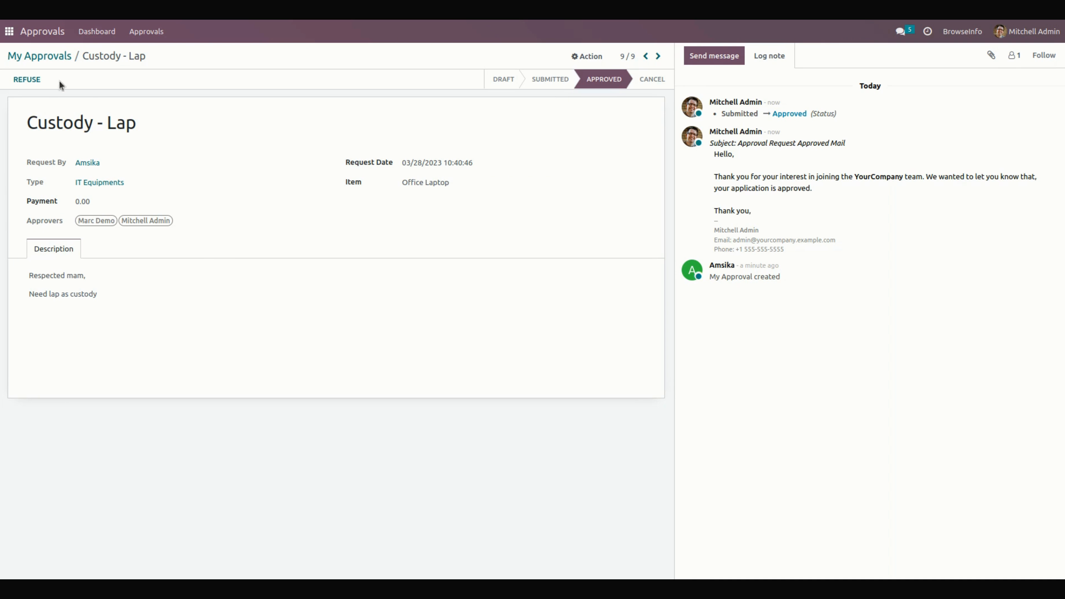
Step: Refuse the approved "Custody - Lap" request as the administrator
left_click(33, 82)
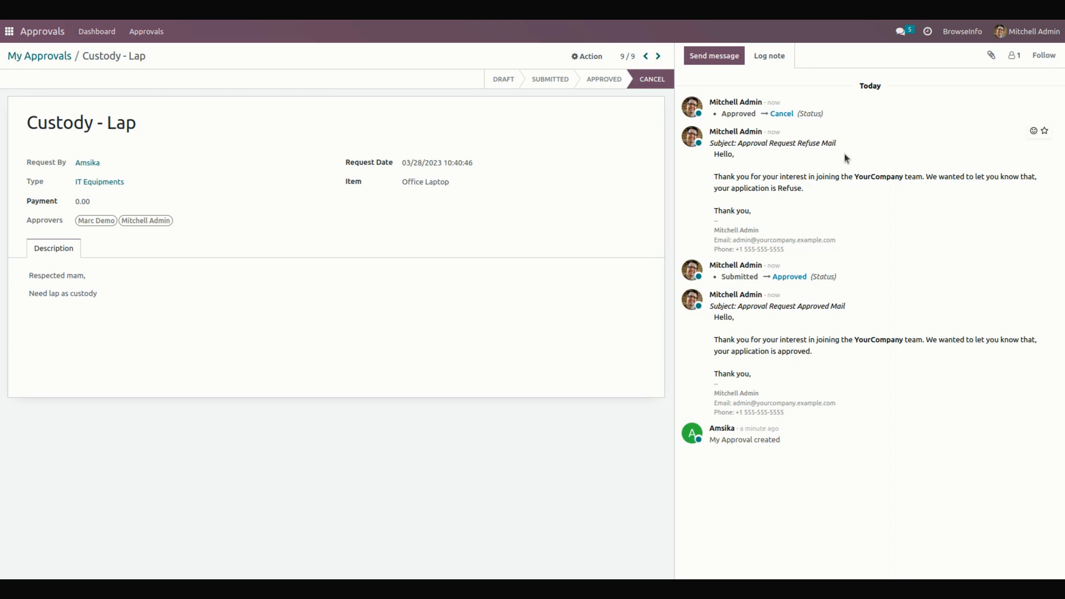